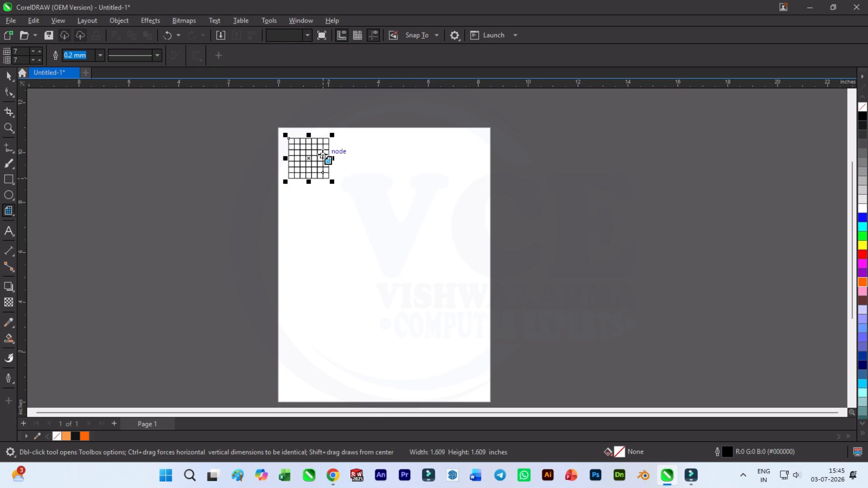
- Smart-fill the first five cells of the grid's leftmost column with red, C0 M84 Y71 K0
scroll(324, 156, up, 5)
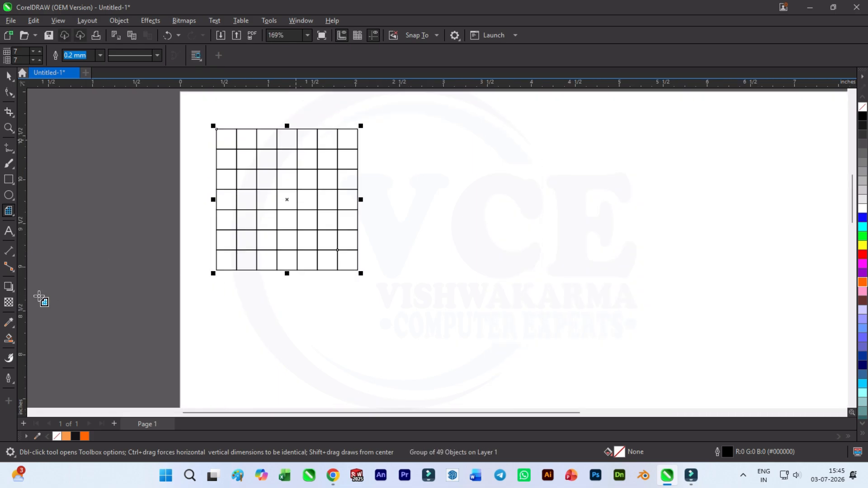
click(10, 344)
click(32, 350)
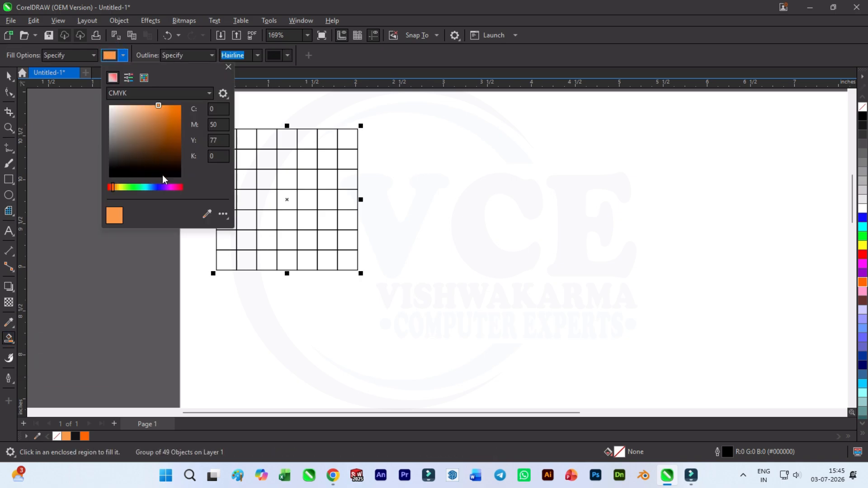
drag(113, 186, 108, 187)
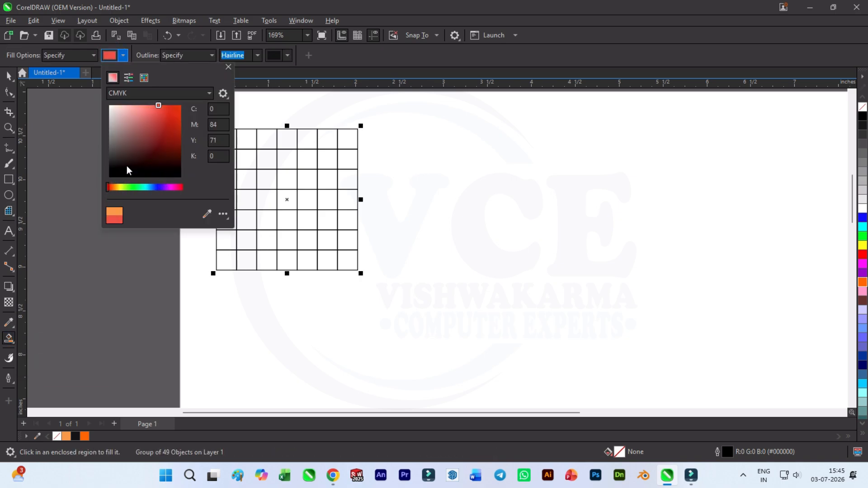
click(252, 147)
click(231, 142)
click(227, 159)
click(227, 180)
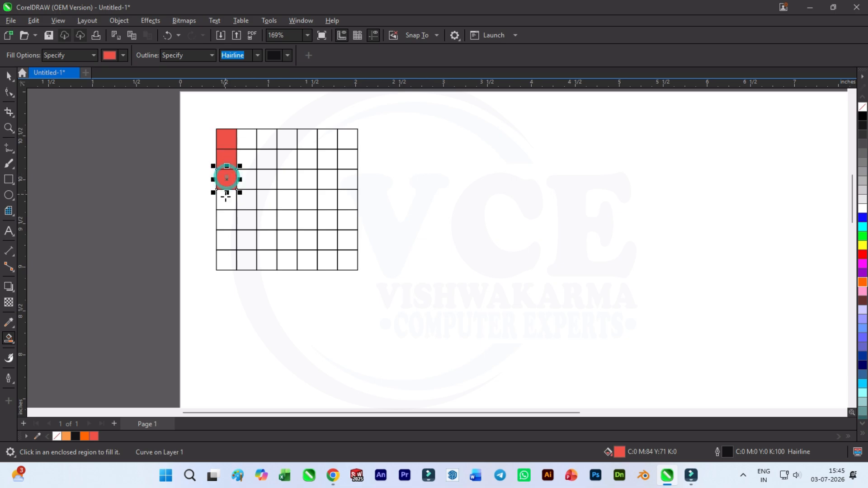
click(227, 200)
click(224, 218)
- Fill the remaining border cells of the grid's upper-left five-by-five block with the same red
click(246, 219)
click(266, 220)
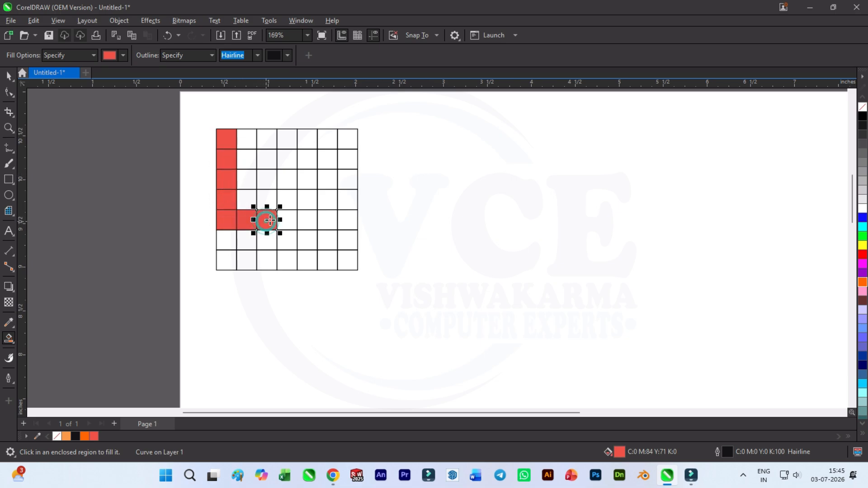
click(290, 220)
click(309, 220)
click(307, 199)
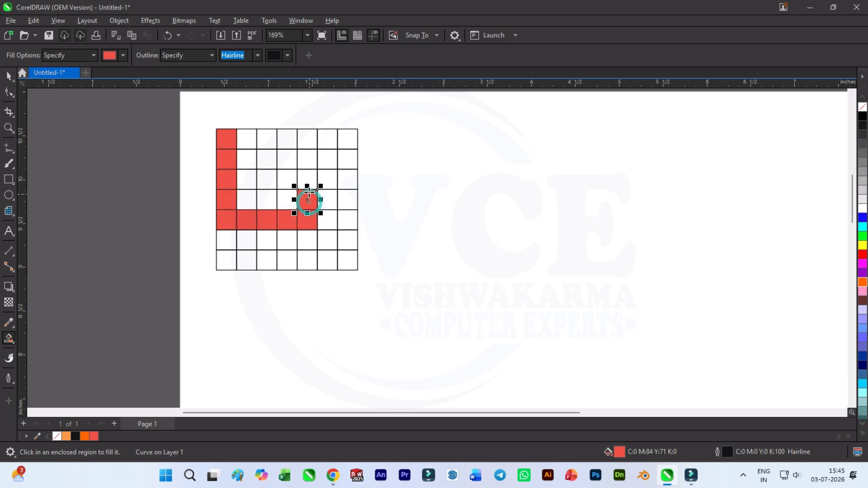
click(308, 179)
click(308, 159)
click(308, 140)
click(287, 138)
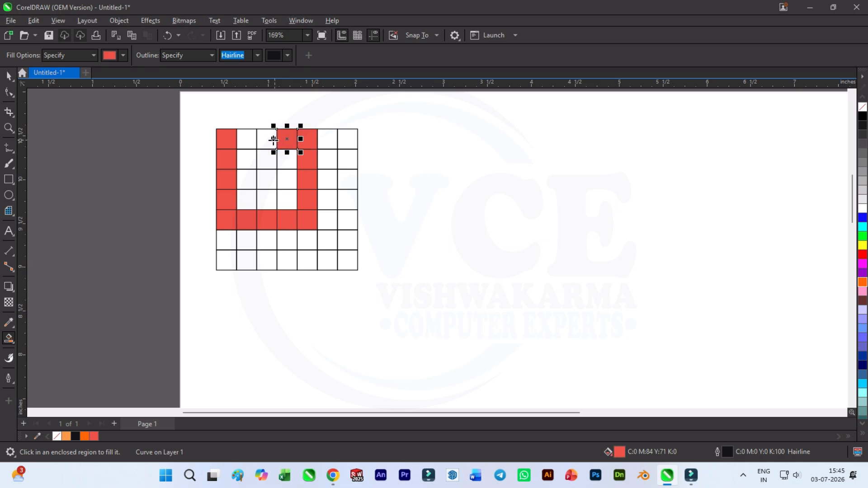
click(267, 139)
click(247, 139)
- Fill red the third-row cells in columns 3 and 4, the fourth-row cell in column 3, and the sixth-row cells in columns 3 and 5
click(294, 177)
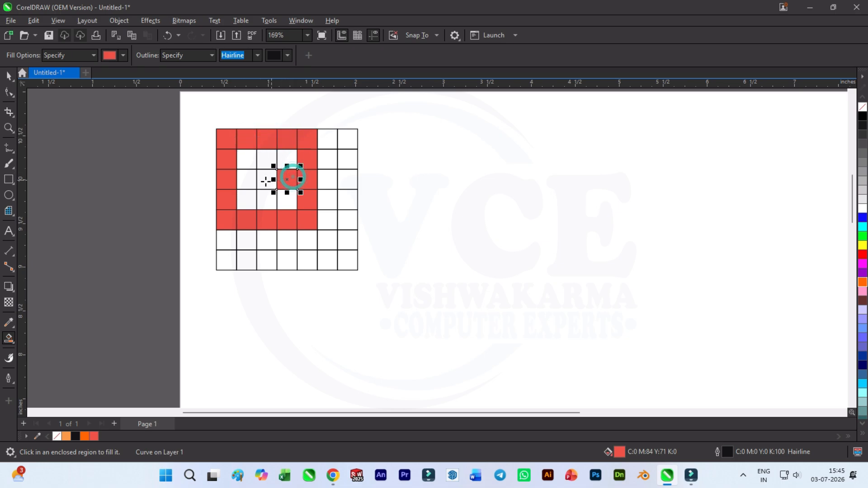
click(261, 180)
click(265, 201)
click(271, 242)
click(304, 246)
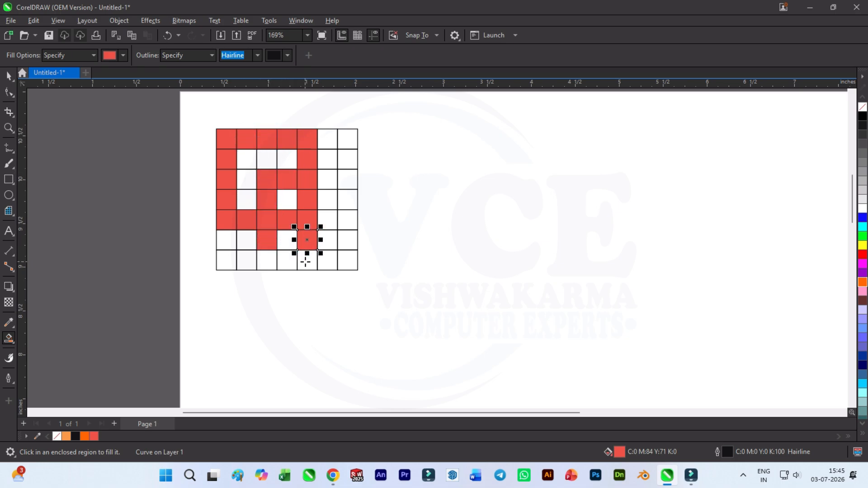
- Fill the first five cells of the grid's bottom row with red
click(305, 259)
click(287, 261)
click(271, 264)
click(240, 263)
click(226, 261)
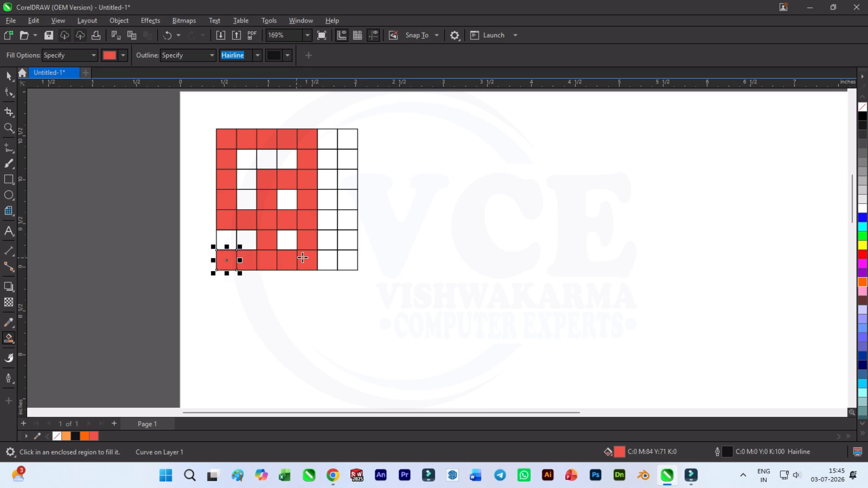
- Fill red the last two cells of row 5, the upper four cells of column 7, and the third-row cell in column 6
click(323, 223)
click(349, 221)
click(348, 201)
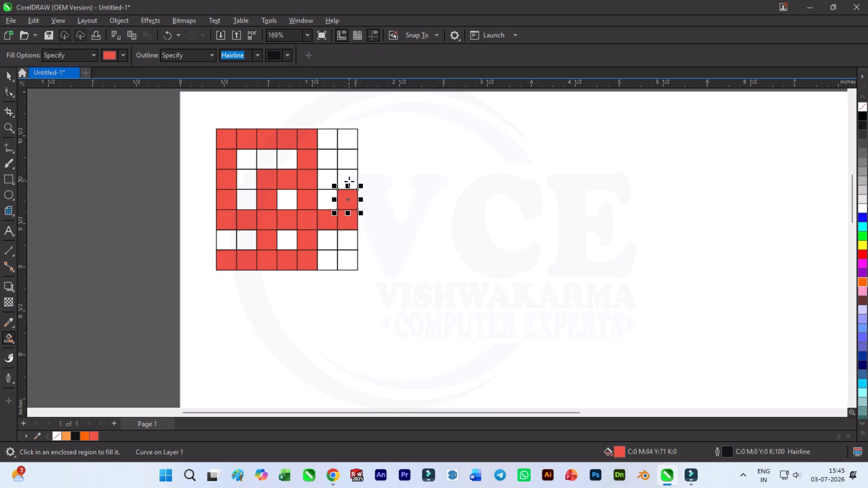
click(349, 181)
click(351, 161)
click(351, 141)
click(327, 181)
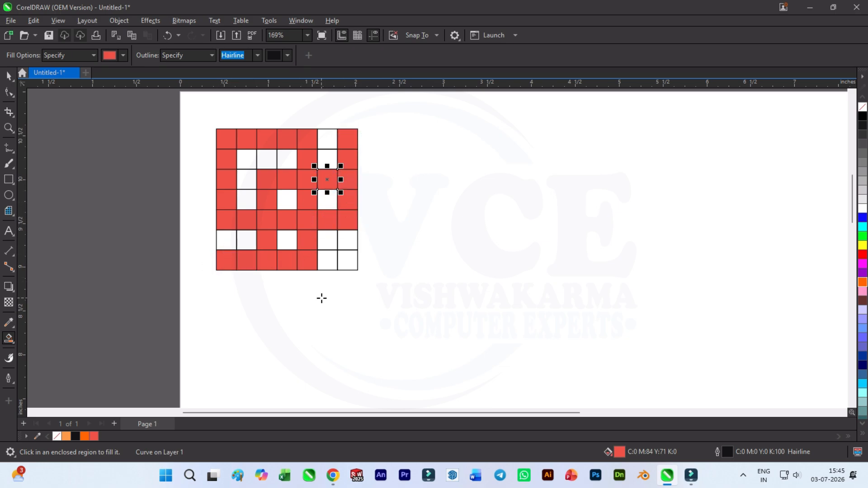
- Delete the original grid, keeping only the red-filled cells
click(8, 78)
scroll(100, 129, down, 2)
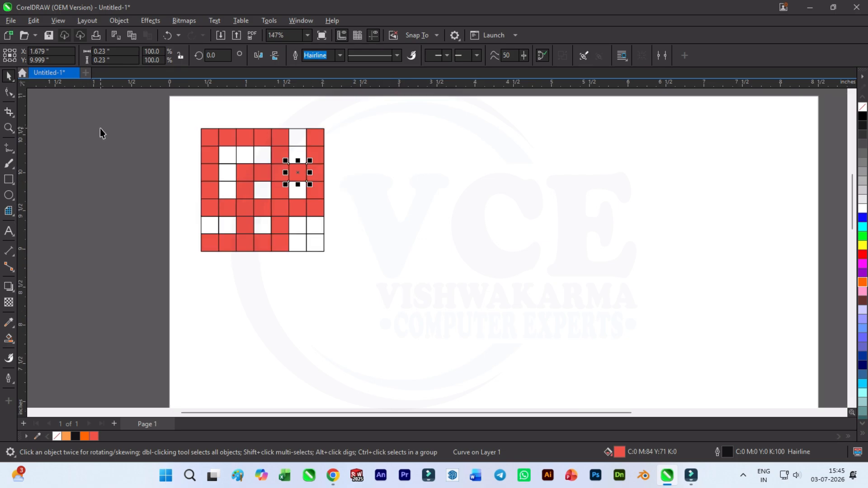
drag(279, 220, 474, 276)
key(Delete)
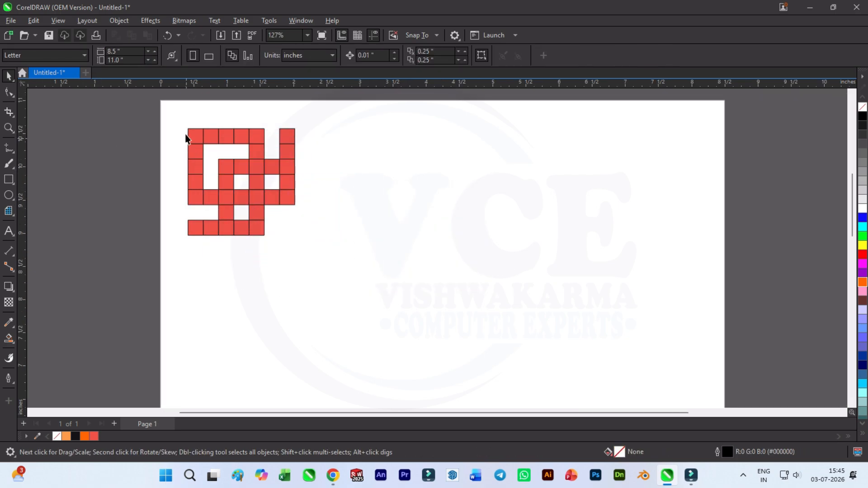
- Weld all the red cells into one shape and scale the motif proportionally to 80%
drag(183, 131, 341, 275)
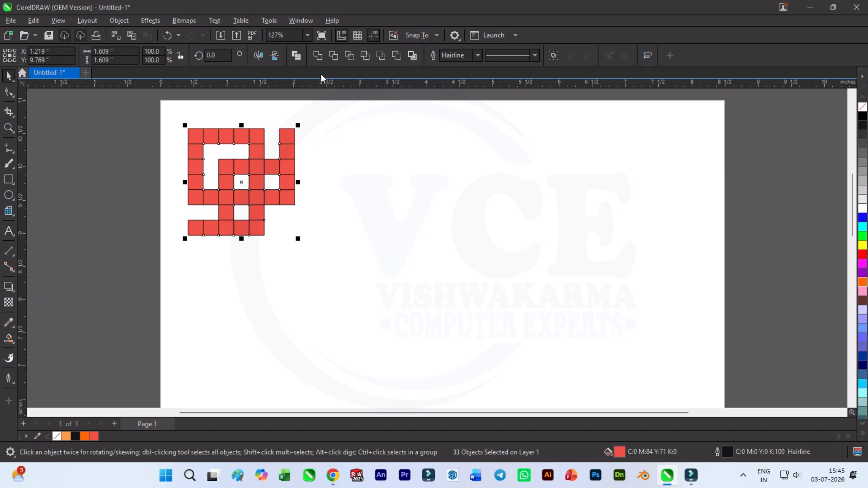
click(319, 55)
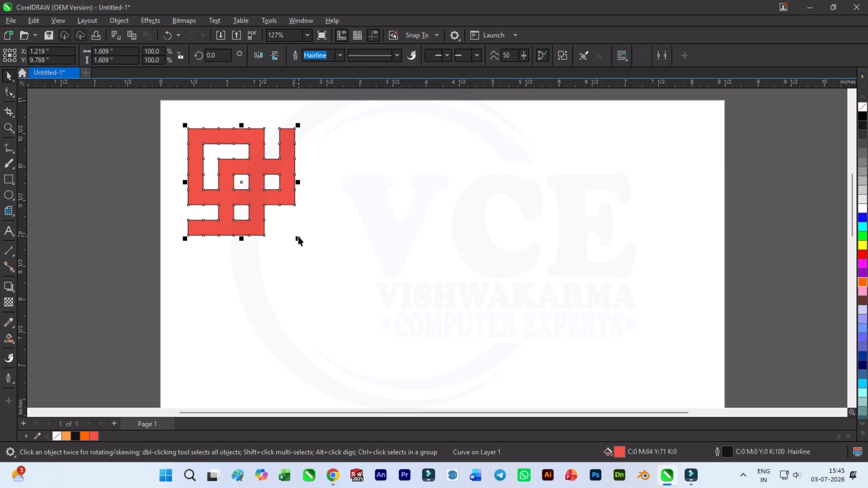
drag(297, 238, 277, 221)
scroll(59, 175, down, 1)
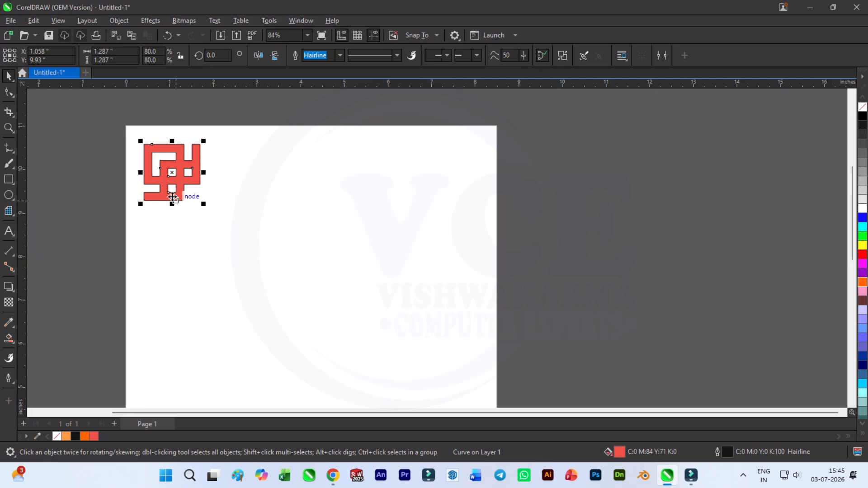
scroll(149, 176, up, 1)
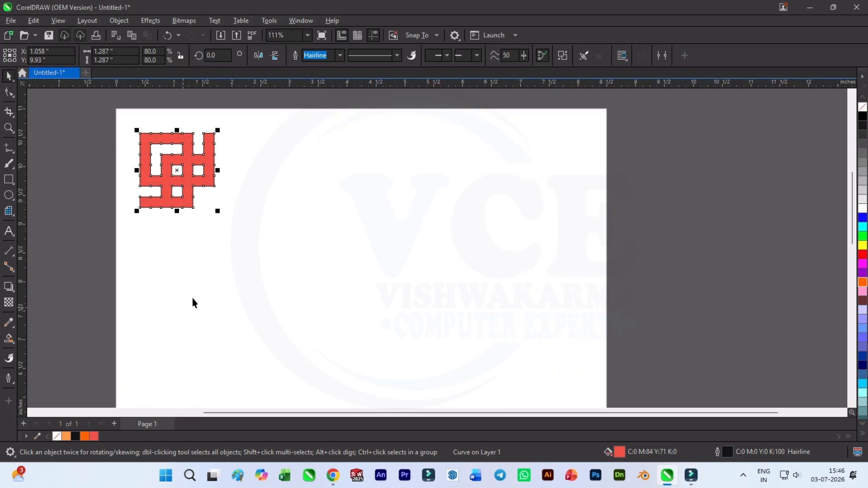
- Create a horizontally mirrored copy of the motif and move it level with the original to the page's upper-right corner
drag(134, 170, 253, 199)
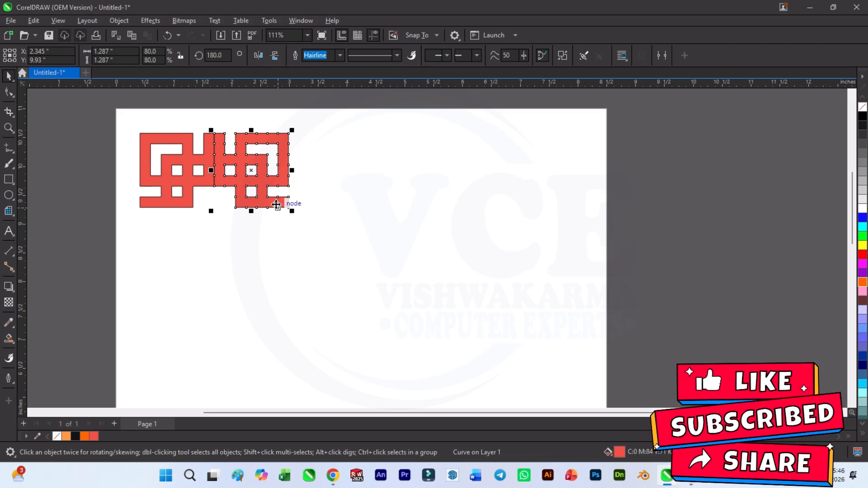
drag(247, 155, 526, 133)
scroll(225, 159, down, 1)
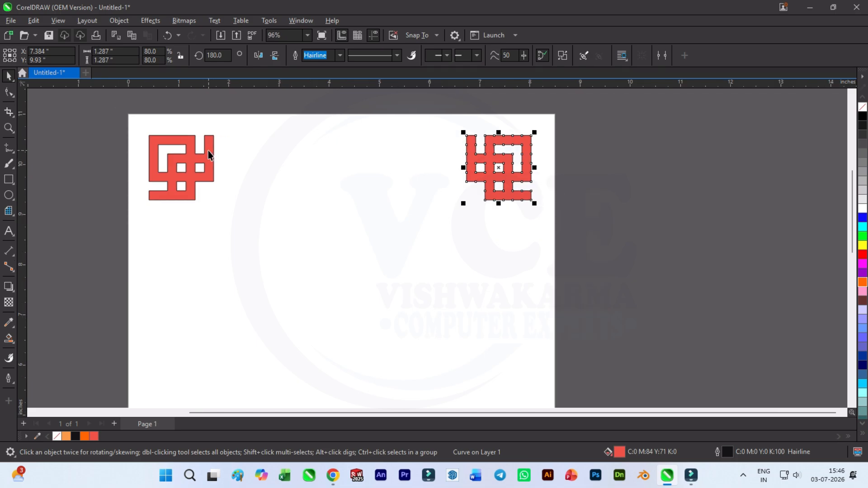
click(388, 149)
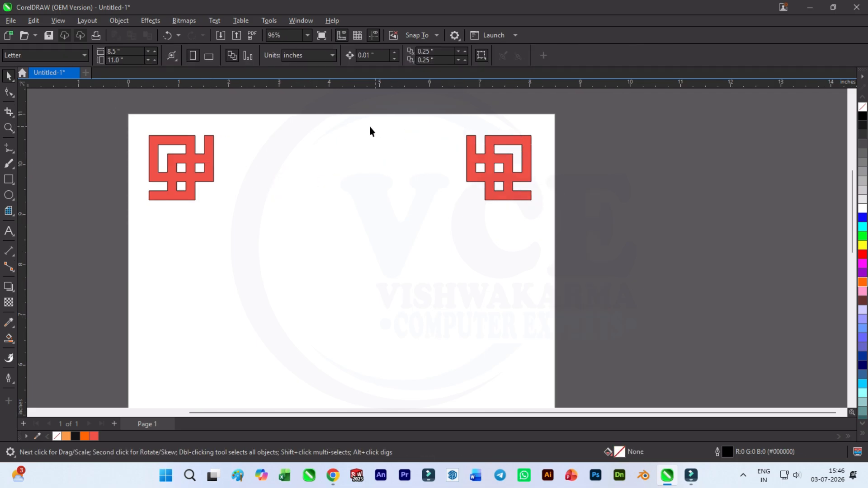
- Draw a bar about 5.407 by 0.184 inches connecting the two motifs and copy it level with their upper edges
click(9, 180)
scroll(218, 168, up, 5)
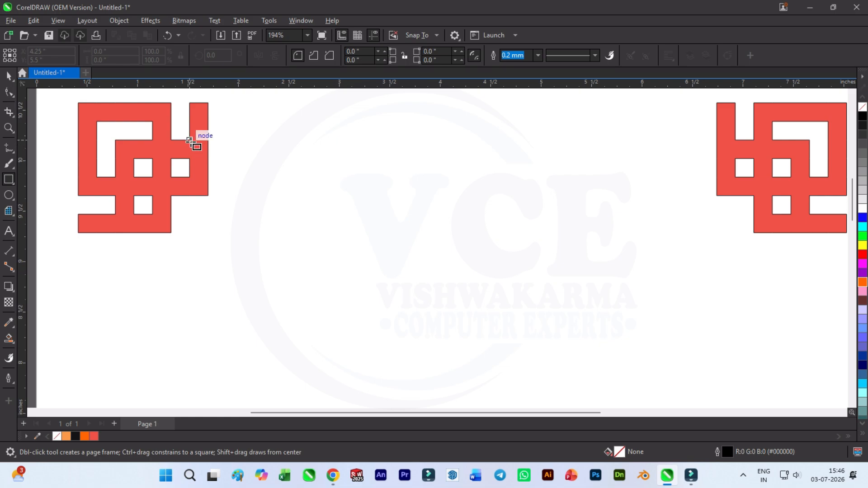
drag(190, 140, 735, 158)
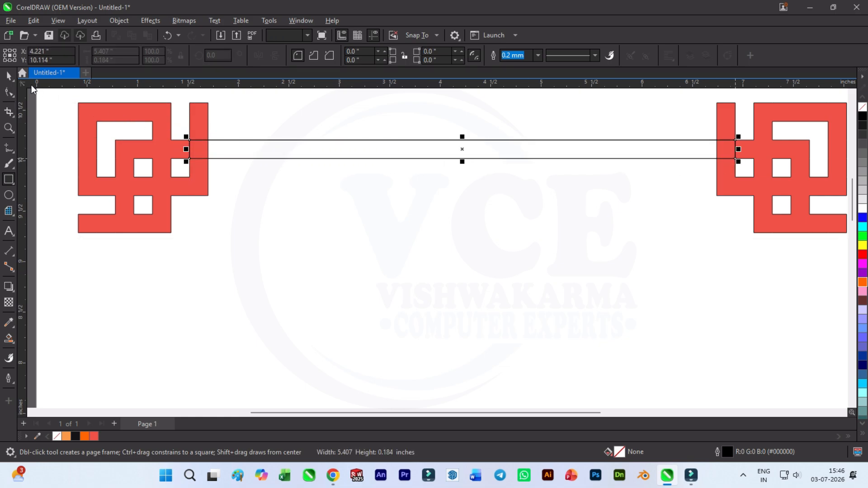
click(8, 76)
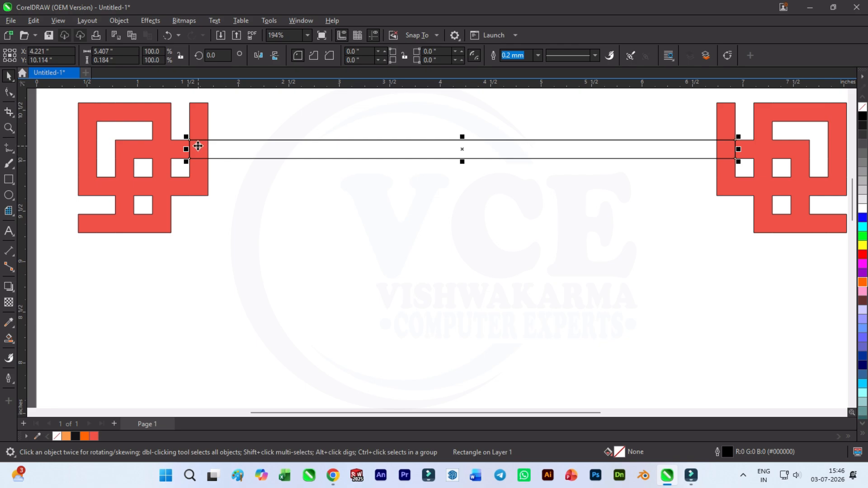
drag(189, 141, 189, 104)
scroll(173, 170, down, 5)
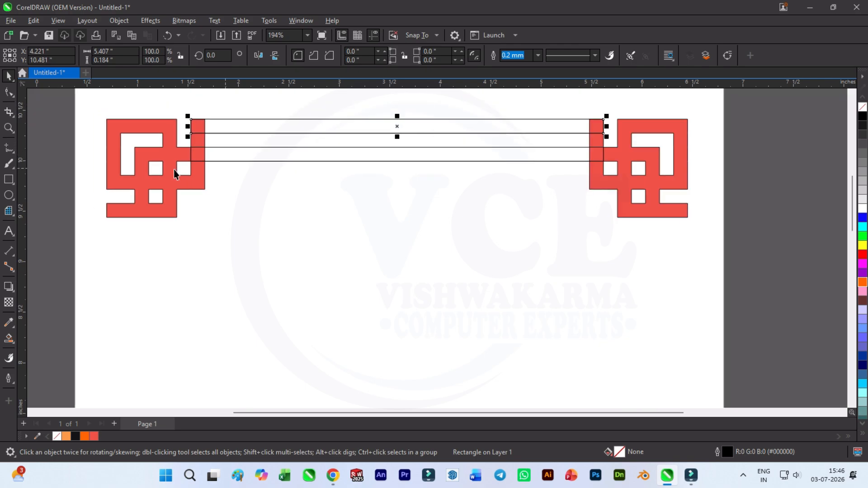
- Create a vertically mirrored copy of both corner motifs and connecting bars directly below the originals
drag(128, 112, 386, 201)
scroll(250, 132, down, 1)
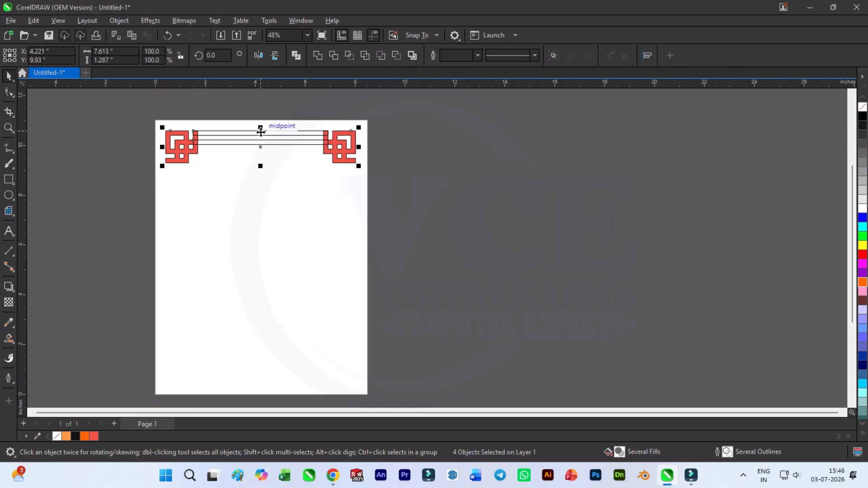
drag(260, 128, 258, 191)
scroll(171, 167, up, 3)
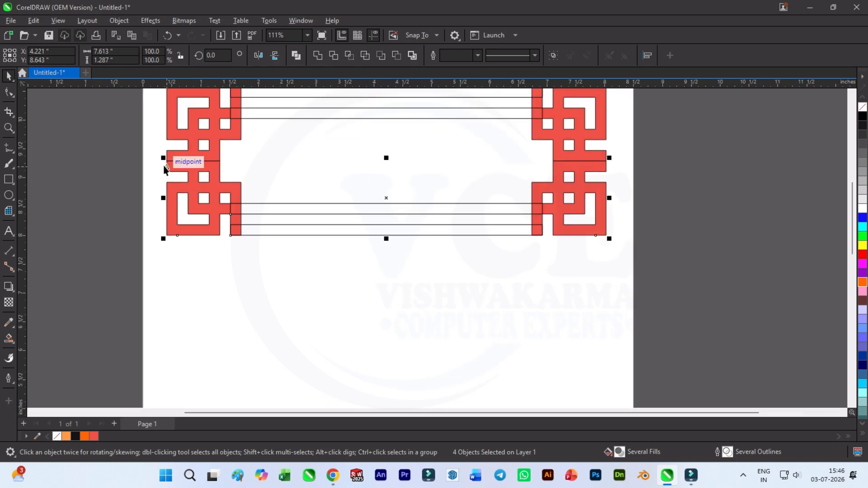
- Move the mirrored motifs and bars straight down to the foot of the page, centred at about Y 1.075 inches
drag(167, 171, 175, 392)
scroll(209, 190, down, 3)
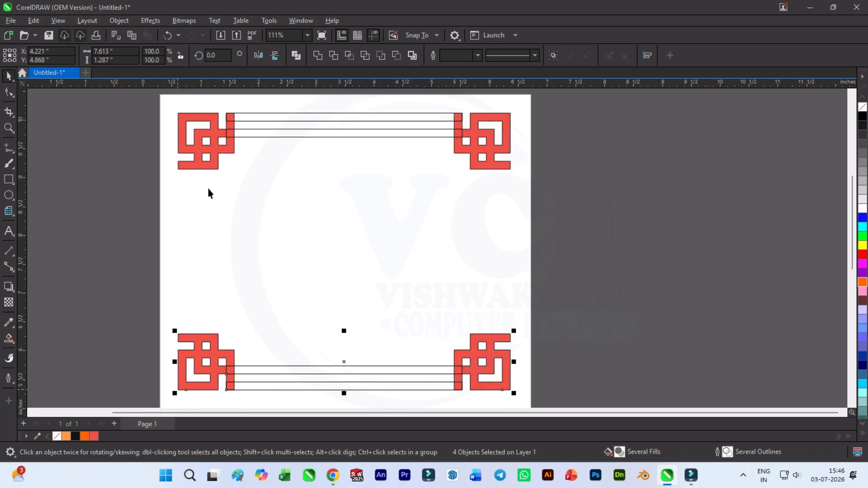
scroll(223, 334, up, 2)
scroll(223, 333, down, 1)
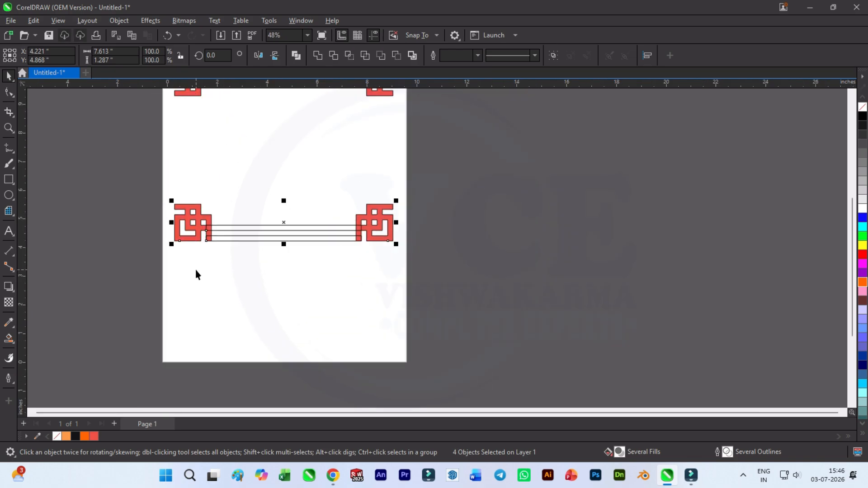
scroll(195, 269, up, 1)
drag(174, 194, 179, 320)
scroll(179, 320, down, 1)
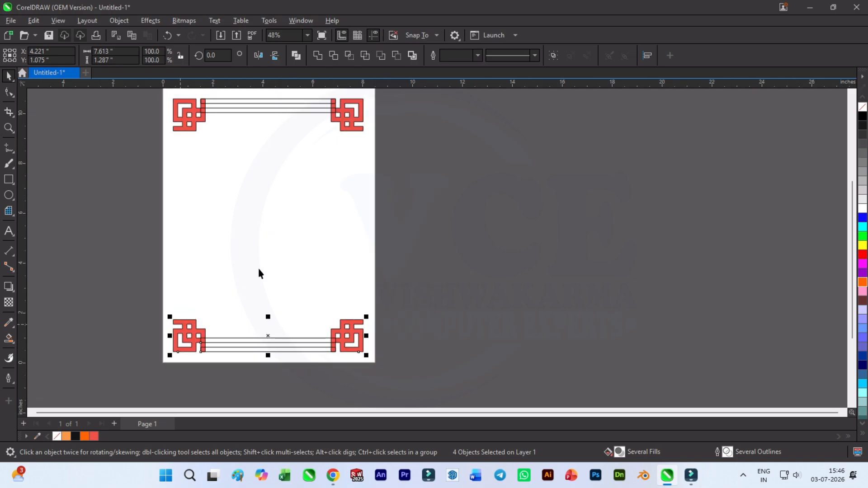
- Draw a vertical bar about 0.184 by 7.935 inches between the two left motifs and copy it flush with their outer edges
click(9, 180)
scroll(191, 131, up, 3)
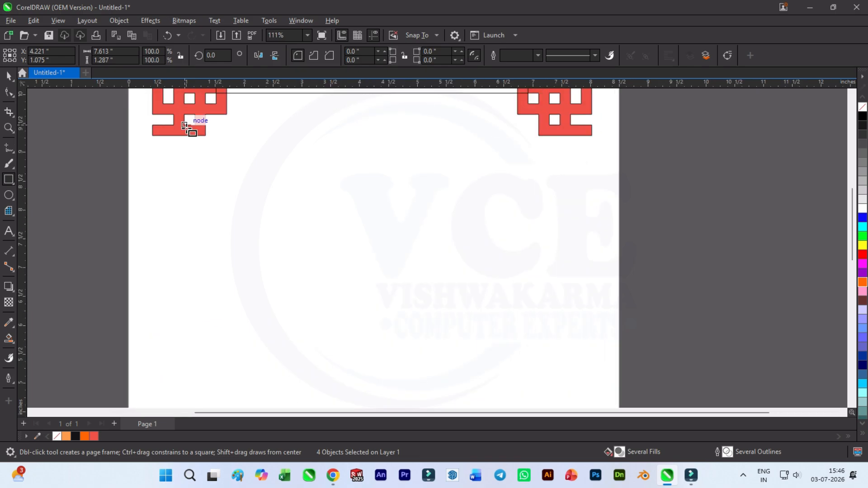
drag(184, 128, 174, 323)
click(10, 76)
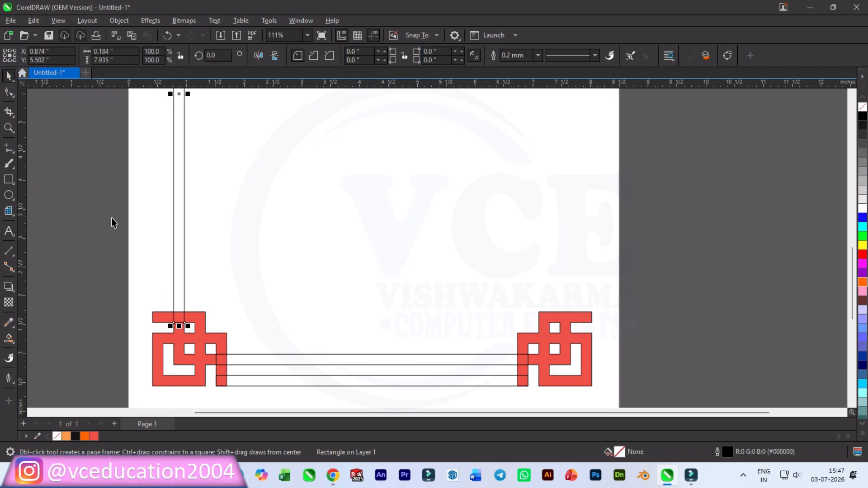
scroll(185, 328, up, 3)
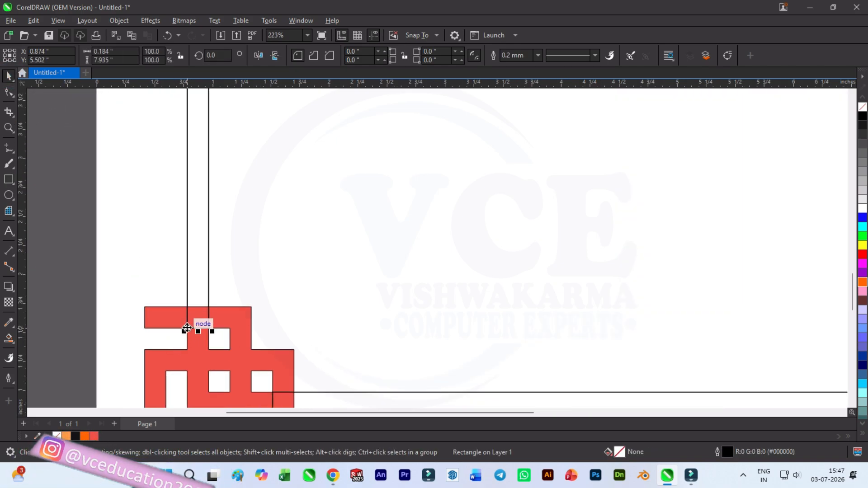
drag(188, 328, 145, 328)
scroll(149, 324, down, 5)
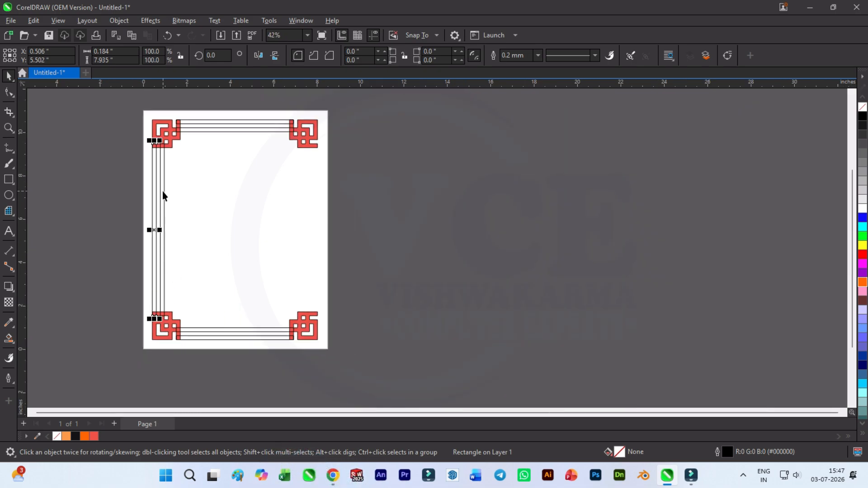
- Copy the two left vertical bars straight across to join the right motifs, flush with their outer edges at about X 7.752 inches
click(136, 138)
drag(189, 324, 190, 324)
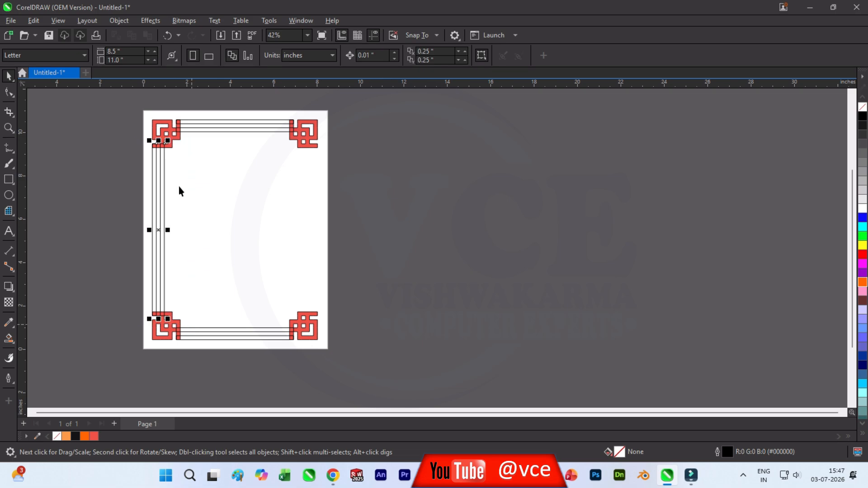
scroll(172, 177, up, 4)
drag(136, 157, 489, 166)
scroll(304, 156, down, 3)
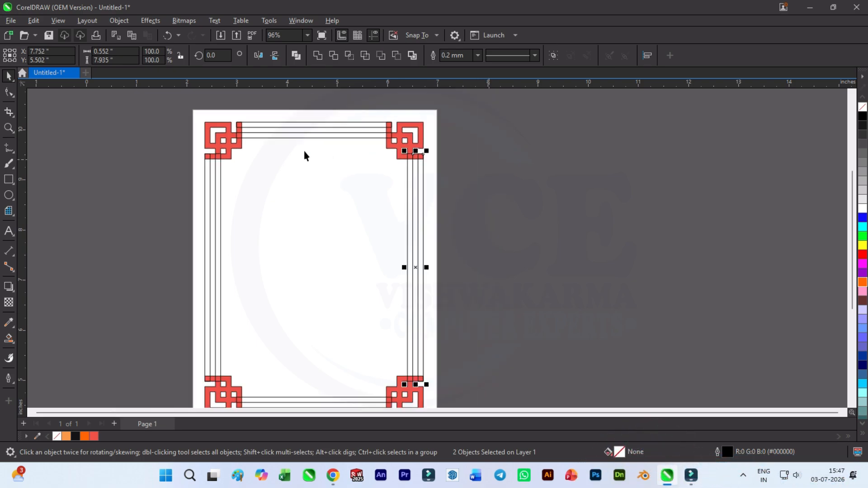
- Weld the four corner motifs and all connecting bars into a single border shape
scroll(304, 156, down, 4)
drag(198, 113, 441, 365)
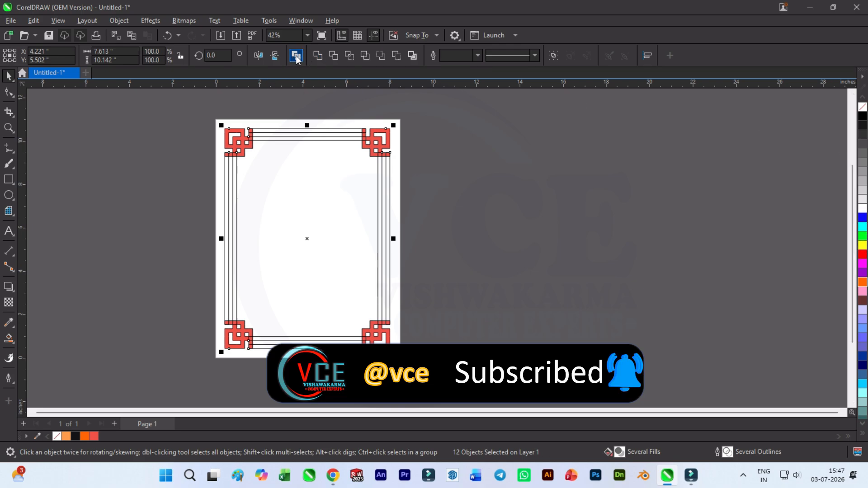
click(310, 56)
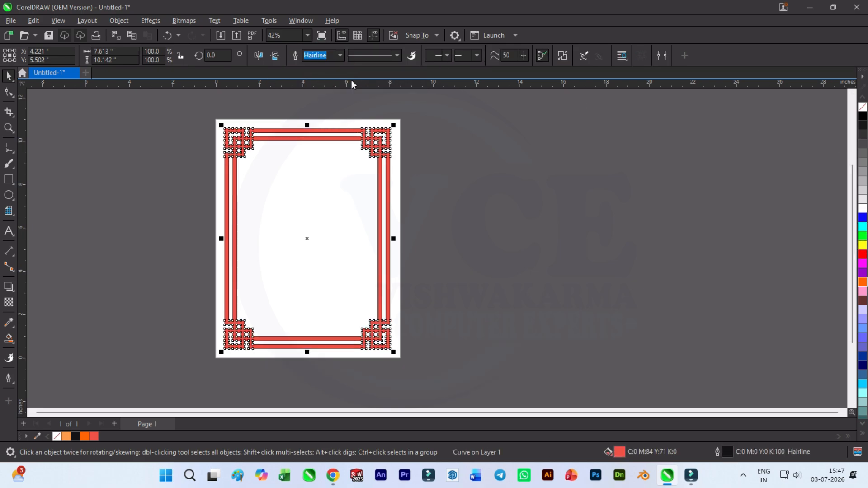
click(438, 123)
scroll(415, 153, up, 1)
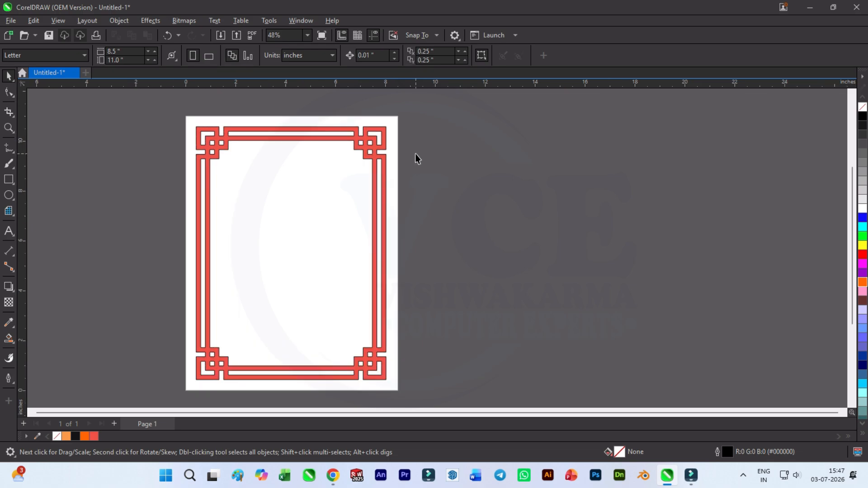
- Apply the Gold Leaf fountain fill preset to the welded border
scroll(180, 142, down, 1)
drag(194, 143, 398, 366)
scroll(255, 135, up, 2)
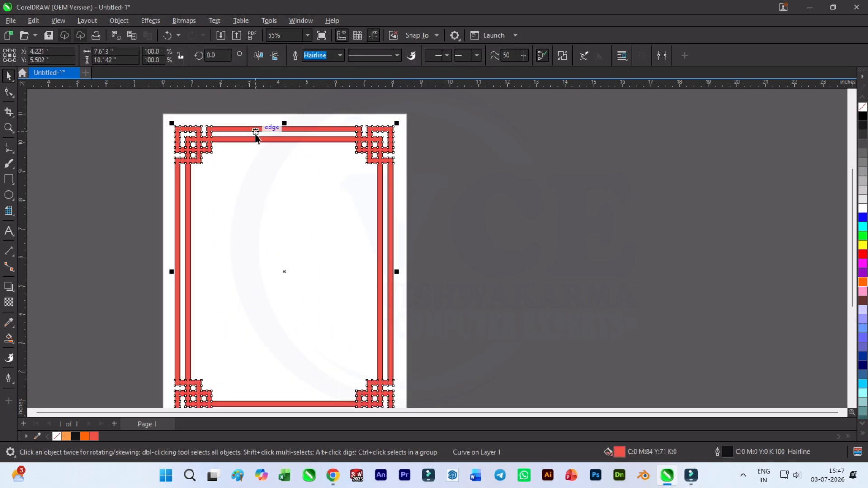
click(12, 343)
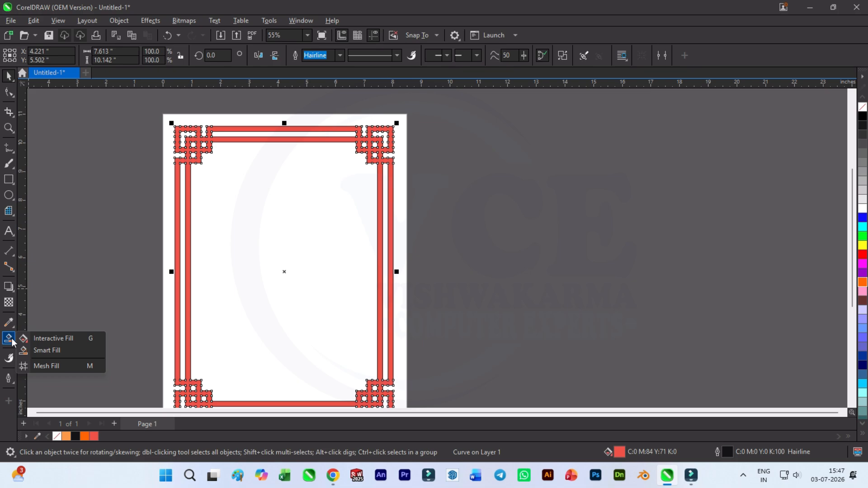
click(48, 338)
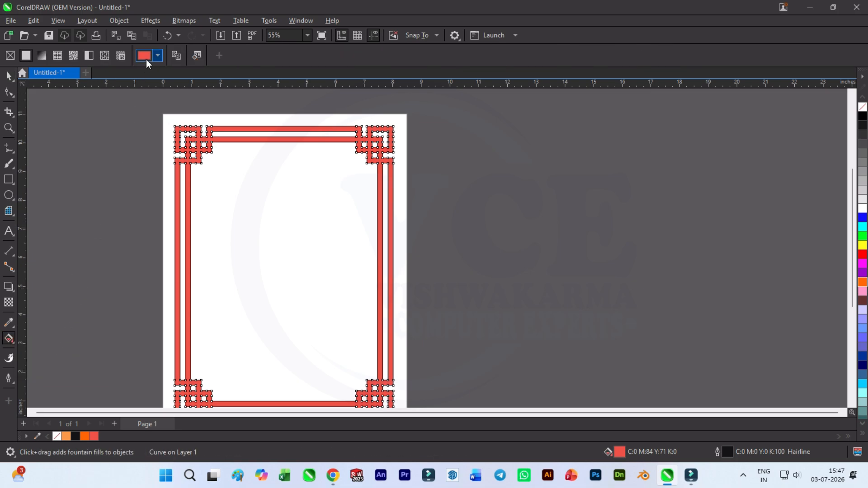
click(42, 56)
click(157, 55)
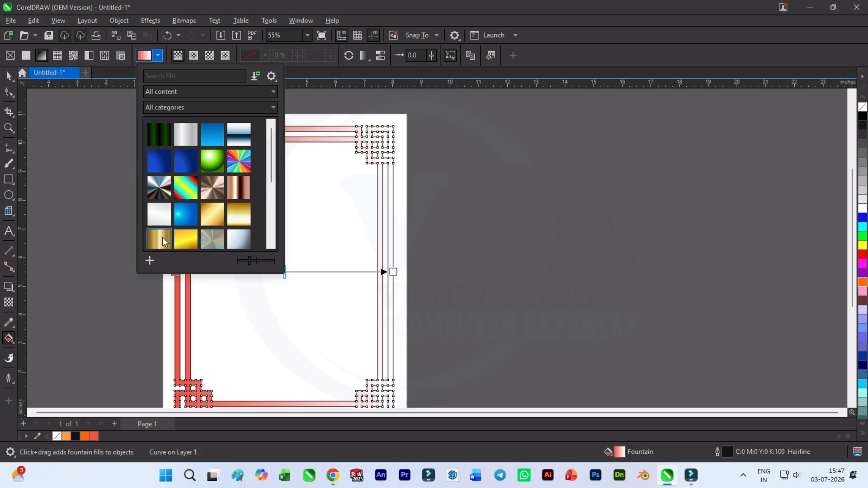
click(162, 237)
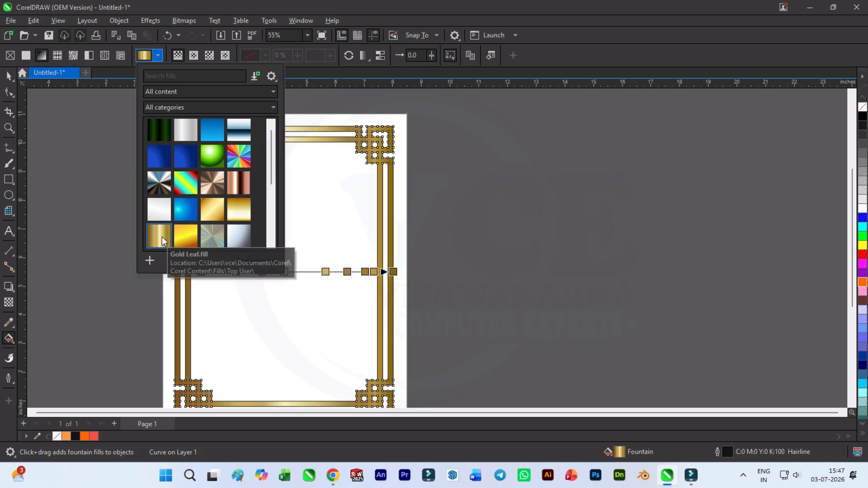
click(8, 79)
click(42, 154)
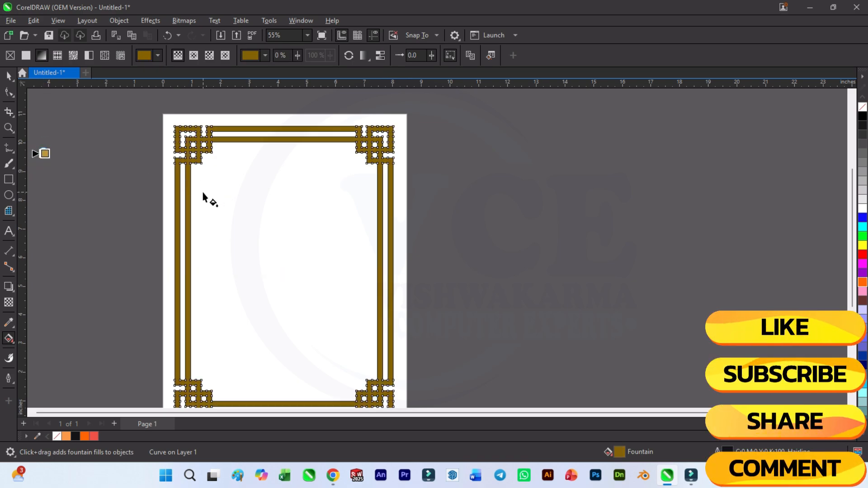
key(ctrl+z)
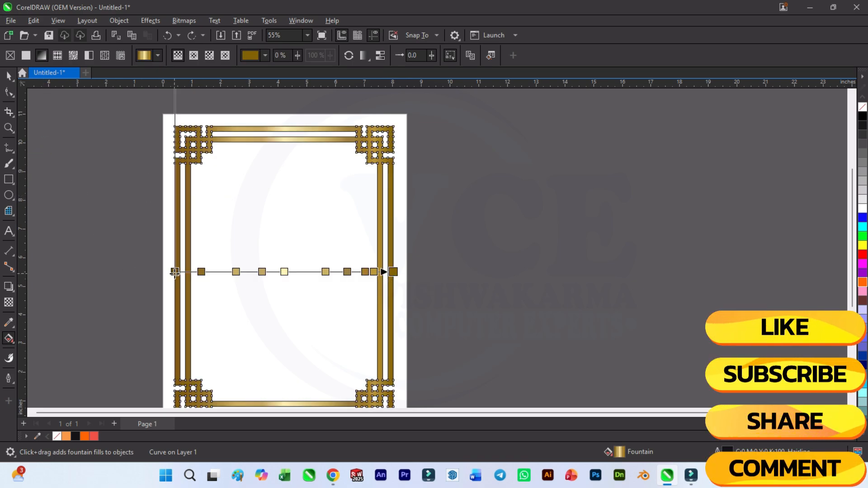
- Stretch the gold gradient past both sides of the border and reposition its middle colour stops, placing the one right of the highlight at 68%
drag(175, 271, 140, 271)
drag(393, 272, 463, 272)
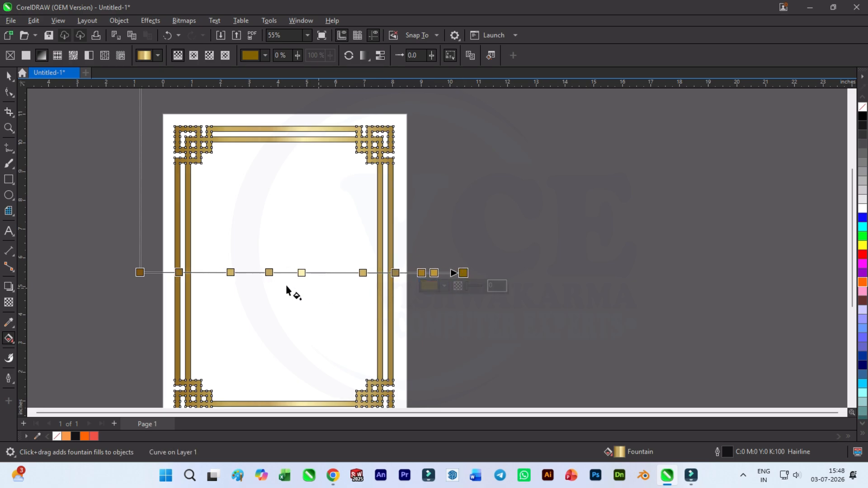
drag(231, 272, 215, 272)
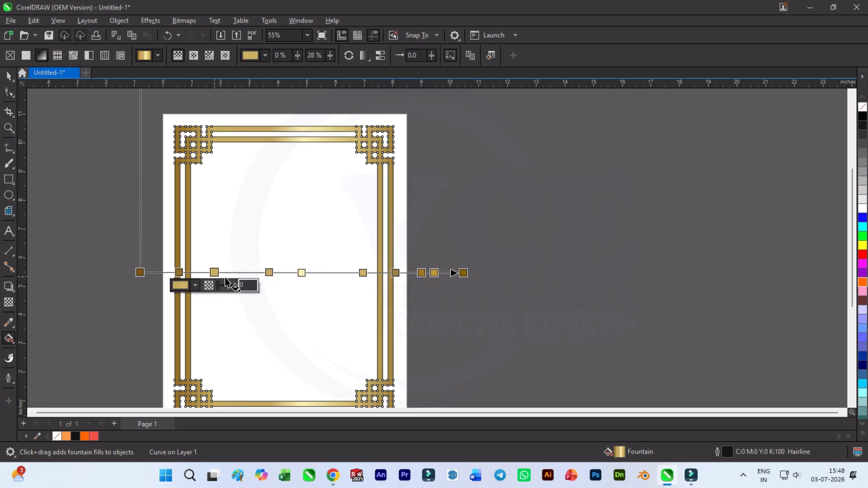
drag(269, 272, 294, 272)
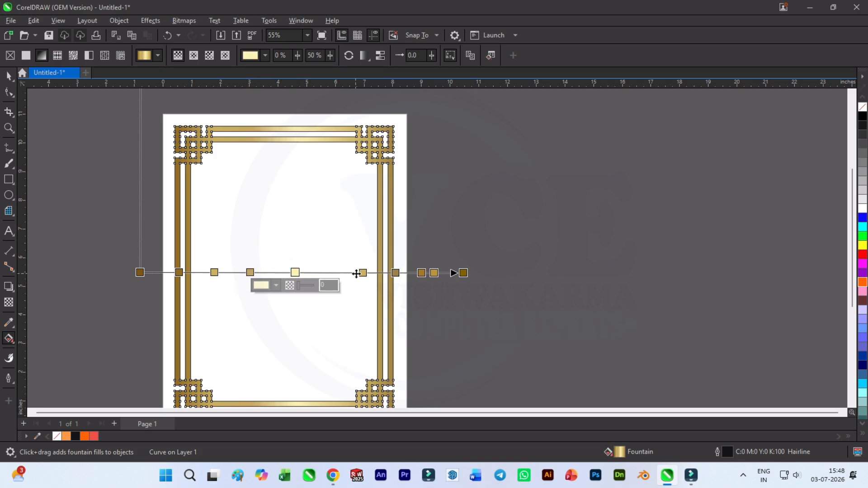
drag(357, 273, 359, 272)
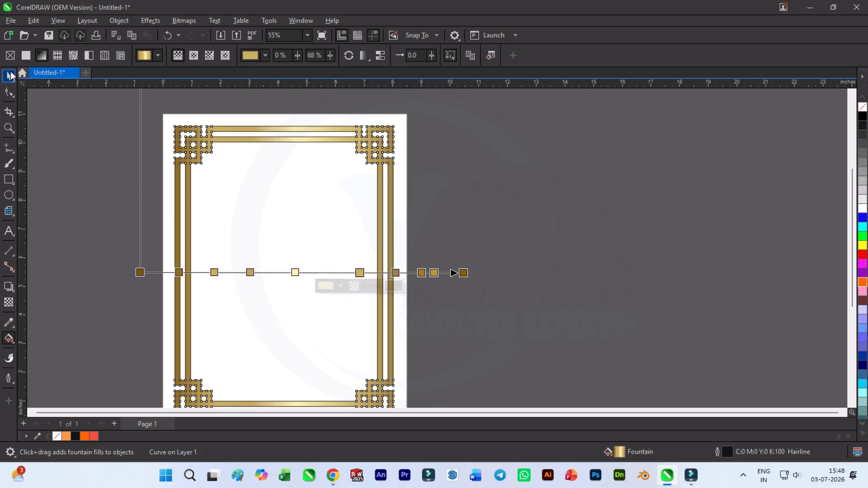
click(10, 75)
- Apply the Inner Edge shadow preset to the gold border
scroll(220, 166, down, 1)
scroll(287, 140, up, 2)
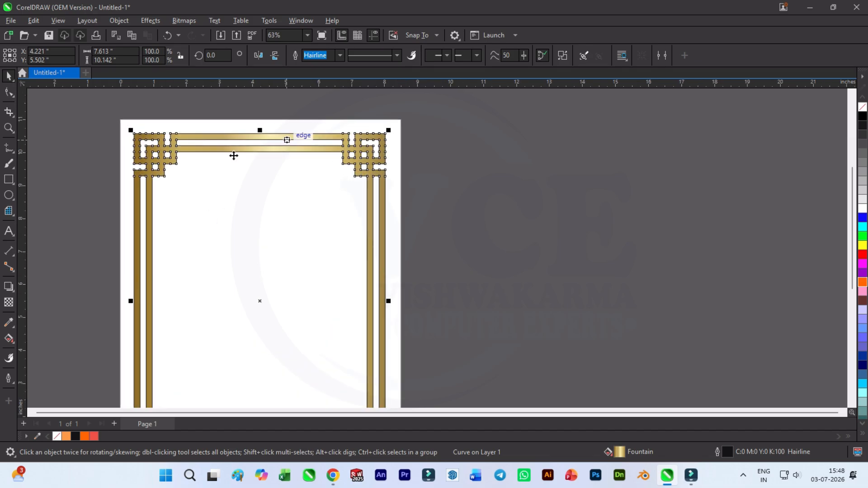
scroll(97, 122, up, 2)
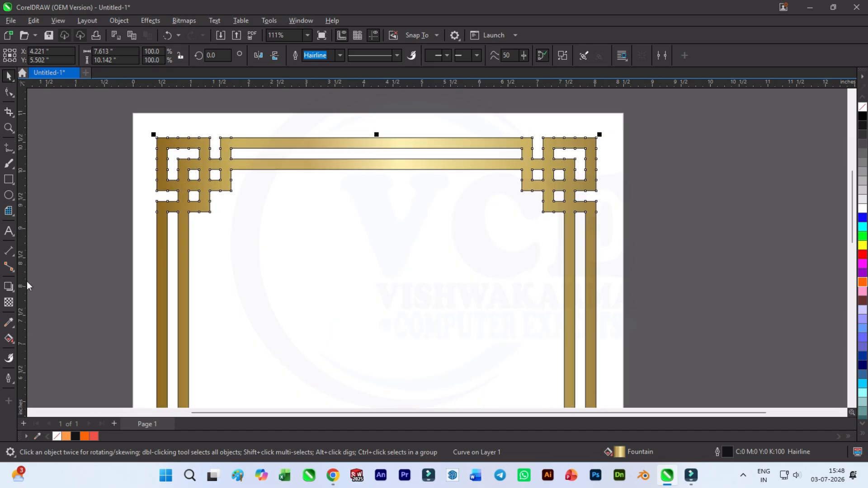
click(9, 286)
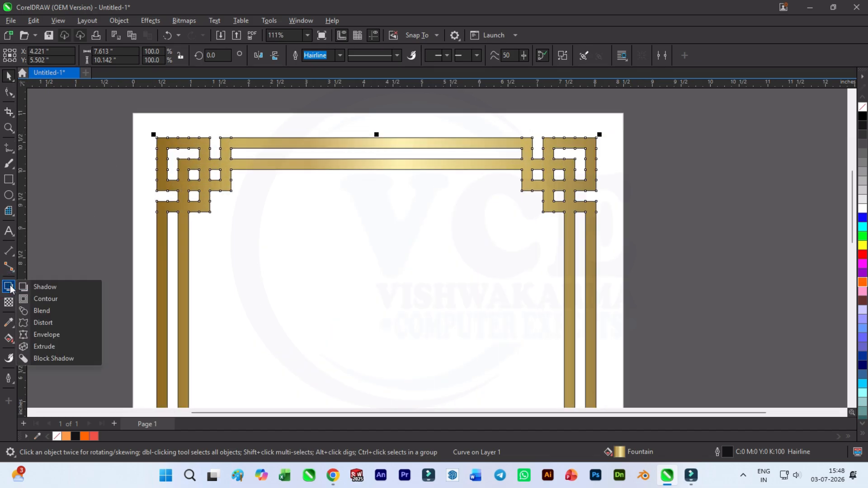
click(54, 288)
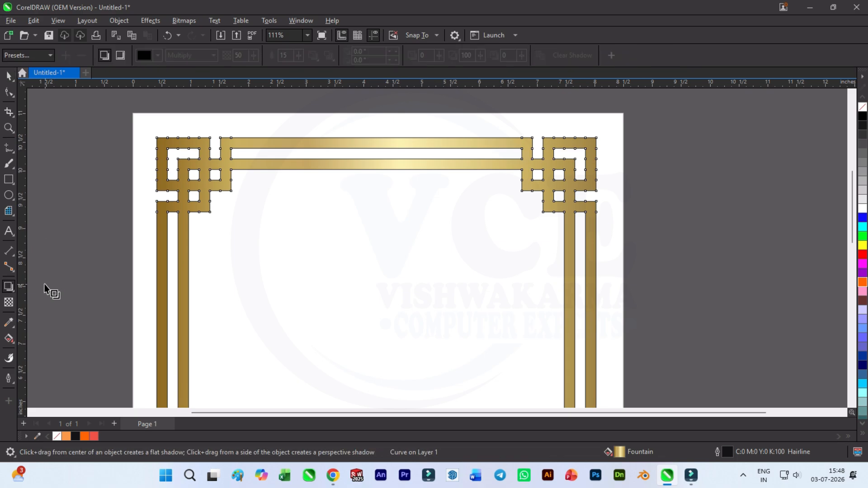
click(49, 55)
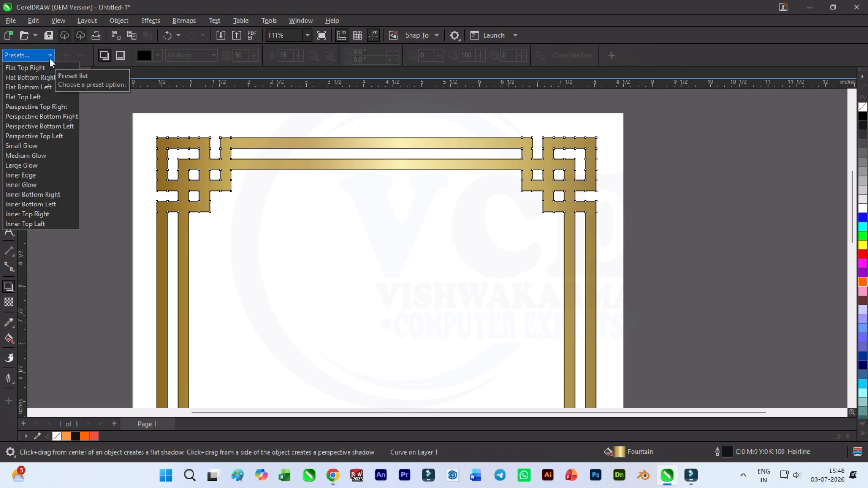
click(24, 178)
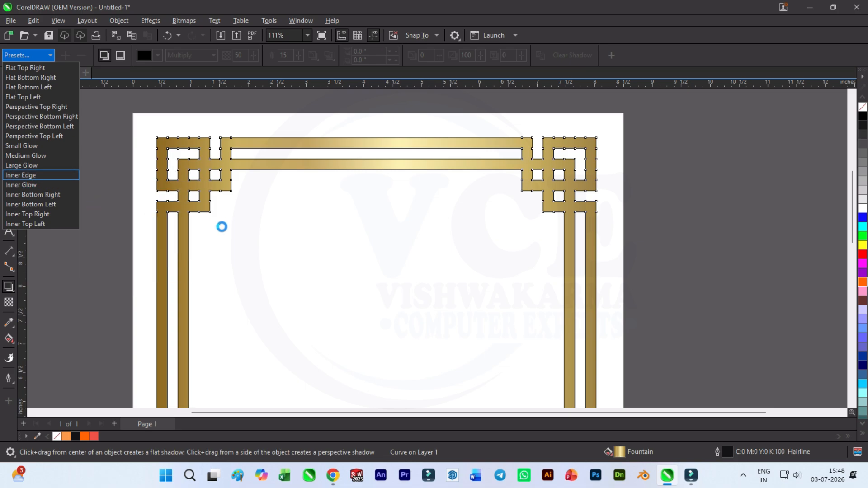
- Set the inner shadow's merge mode to Normal, its feathering to 1 and its width to 1
scroll(151, 186, down, 2)
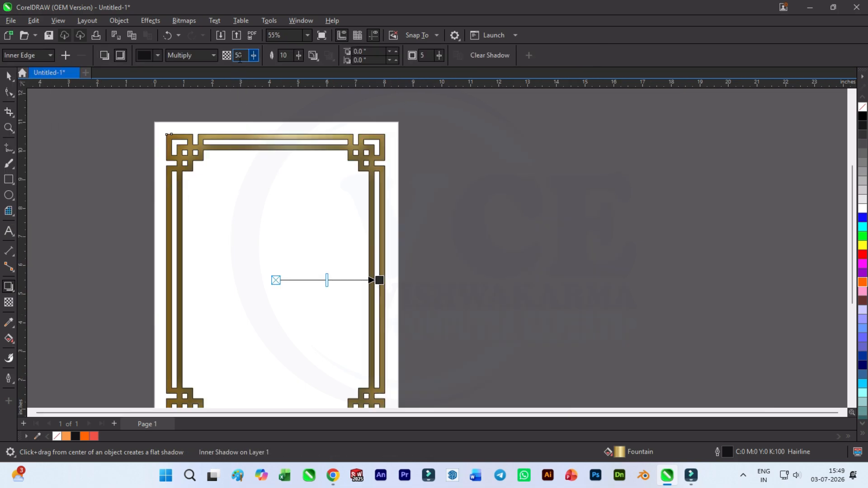
click(201, 58)
click(183, 75)
click(290, 56)
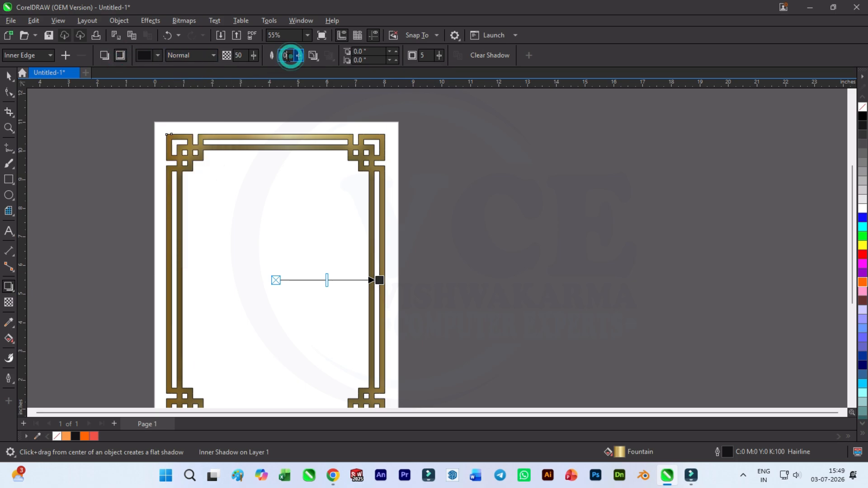
text(1)
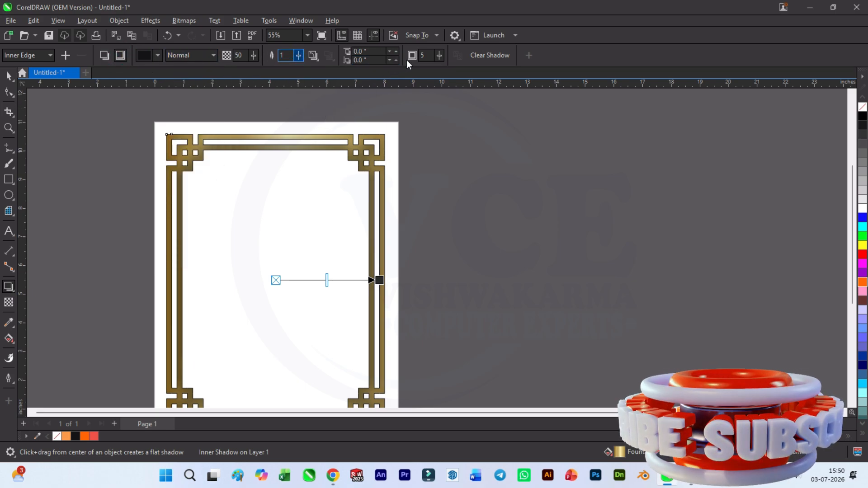
click(426, 55)
text(1)
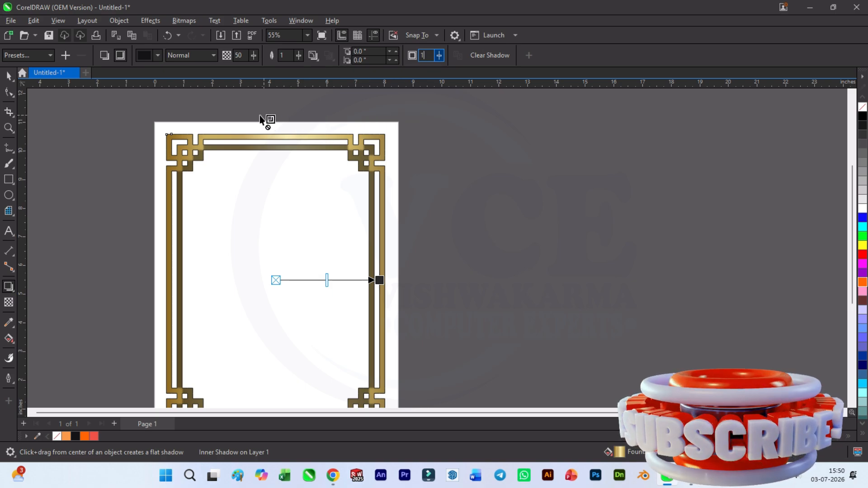
click(288, 56)
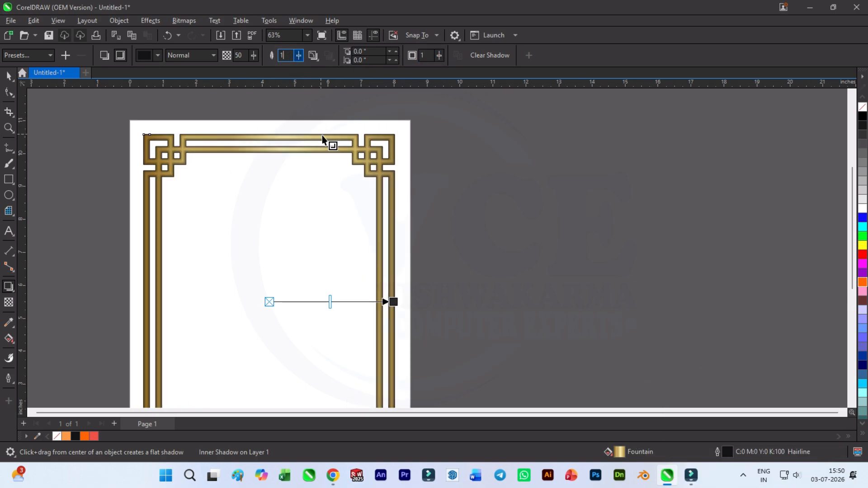
- Raise the inner shadow's opacity to 73
scroll(407, 138, up, 5)
scroll(402, 131, up, 1)
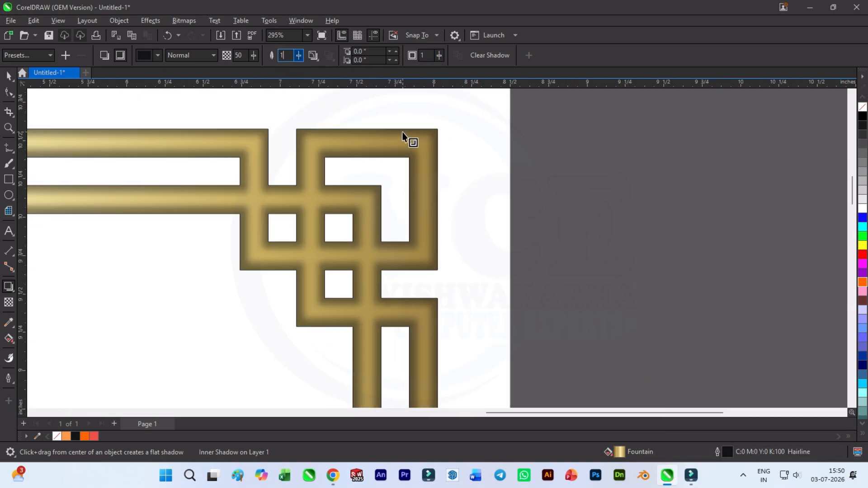
click(253, 57)
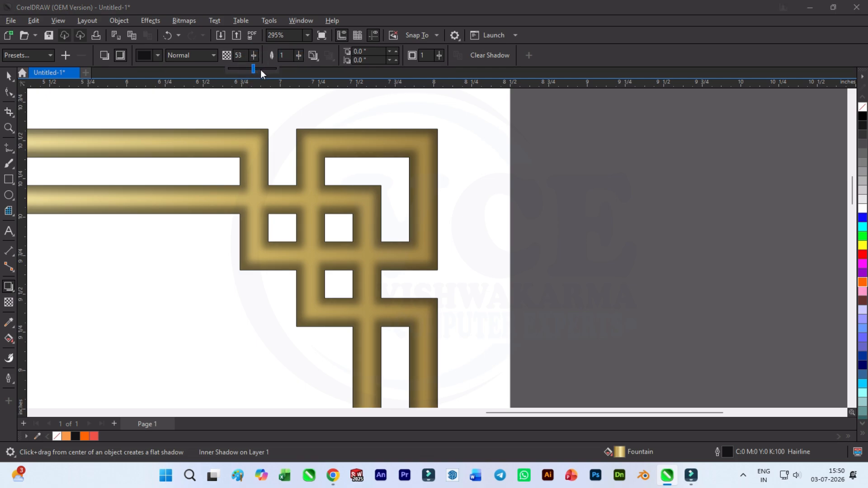
drag(261, 70, 265, 71)
click(254, 56)
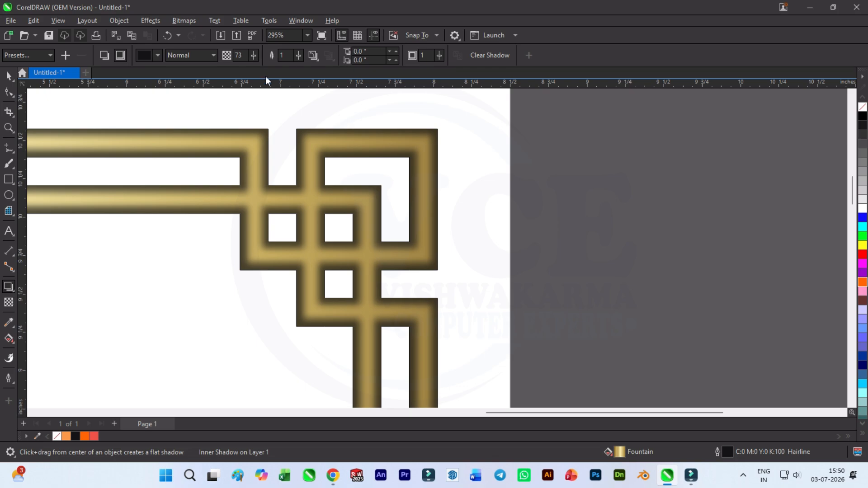
scroll(366, 169, down, 8)
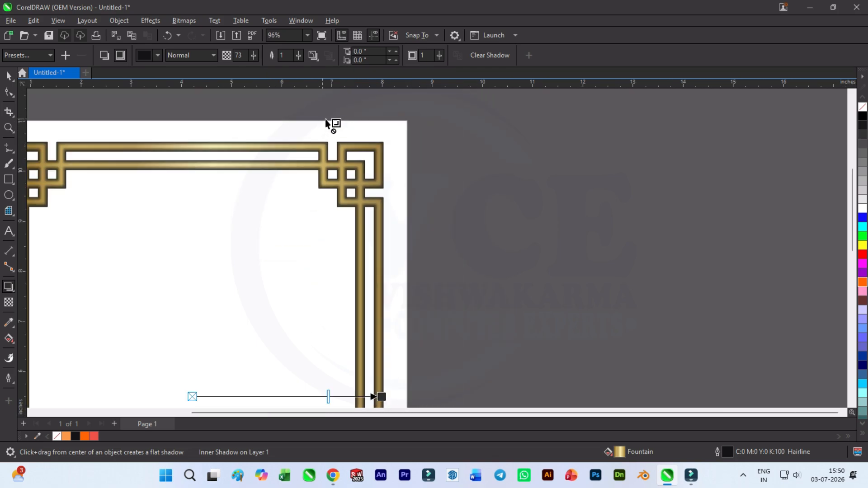
click(9, 78)
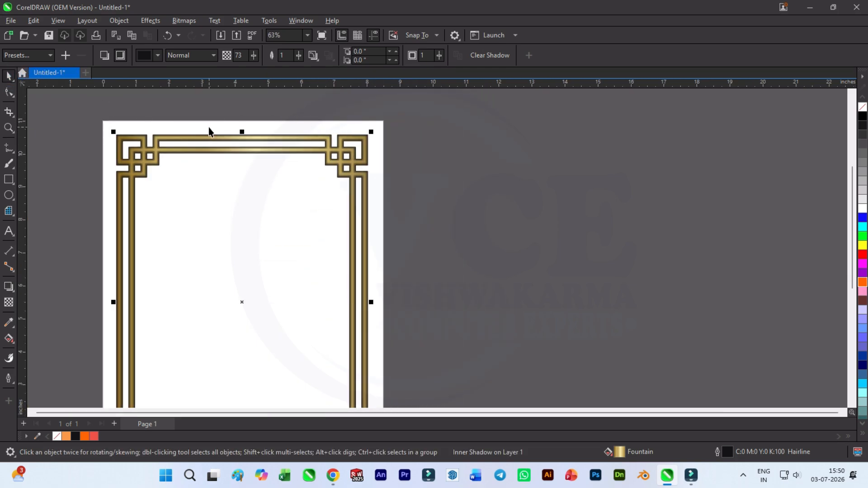
scroll(100, 143, up, 4)
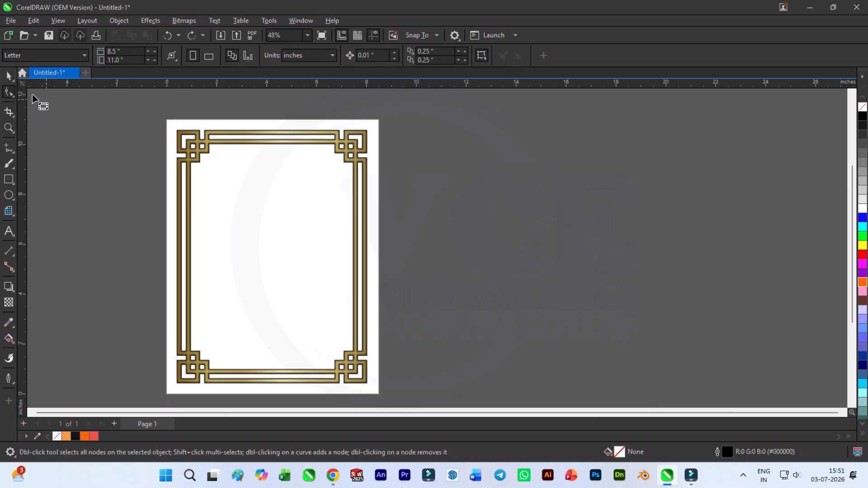
- Switch the page to landscape orientation and rotate the border to 270 degrees so it fits the page
click(13, 76)
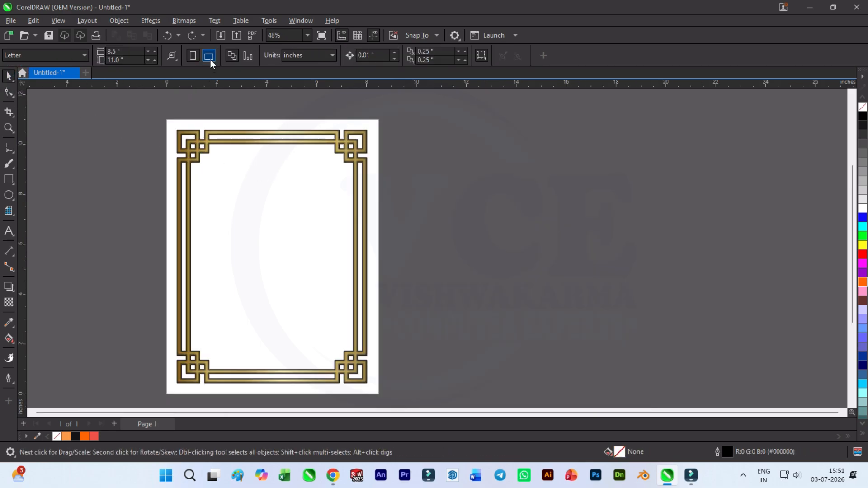
click(209, 57)
click(229, 138)
scroll(271, 147, down, 3)
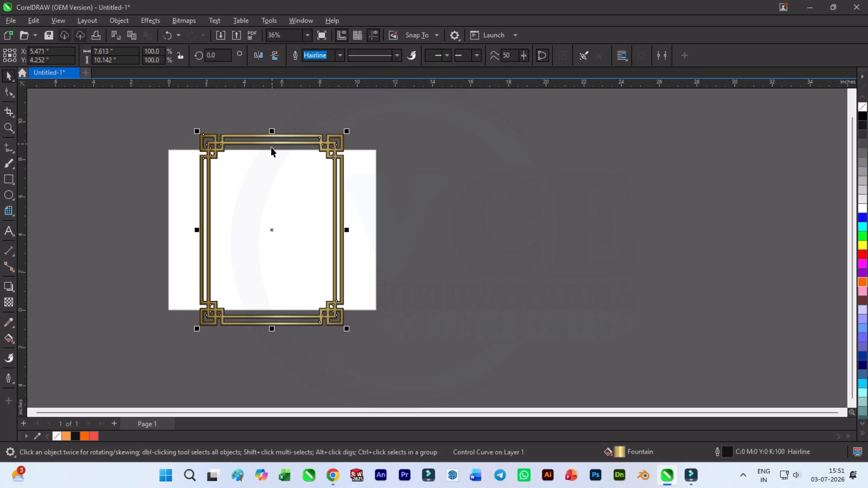
click(331, 144)
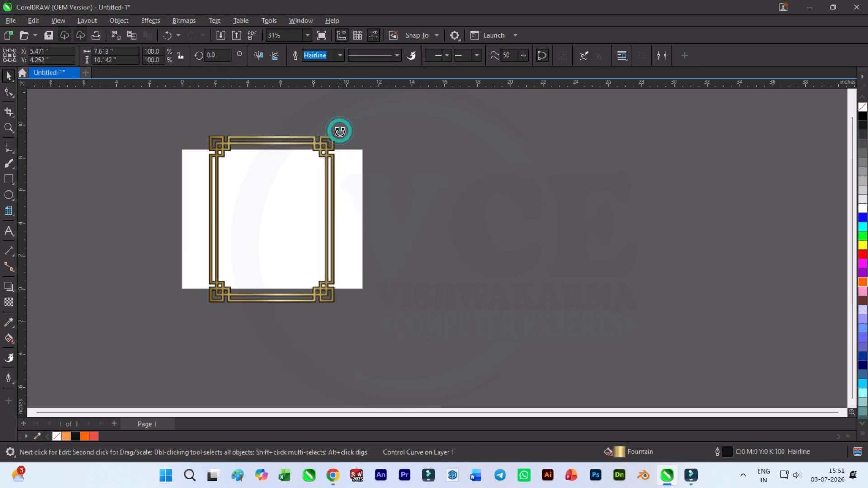
drag(339, 130, 368, 287)
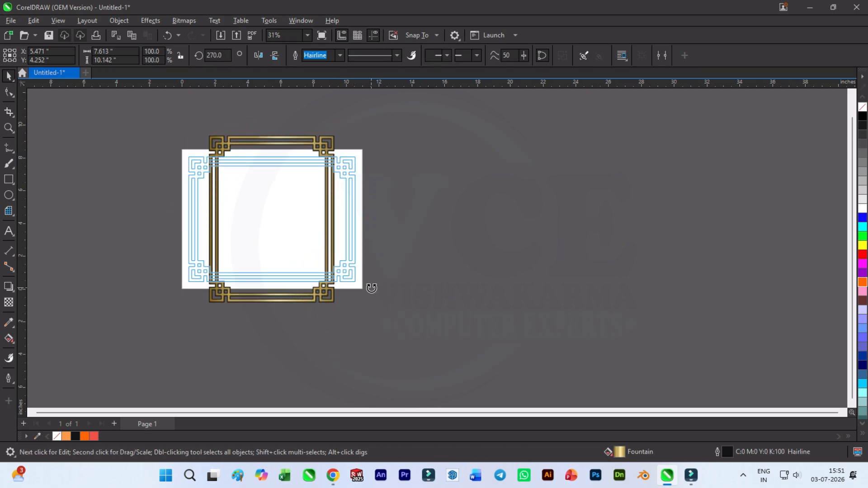
click(256, 191)
scroll(253, 189, up, 1)
scroll(175, 167, up, 5)
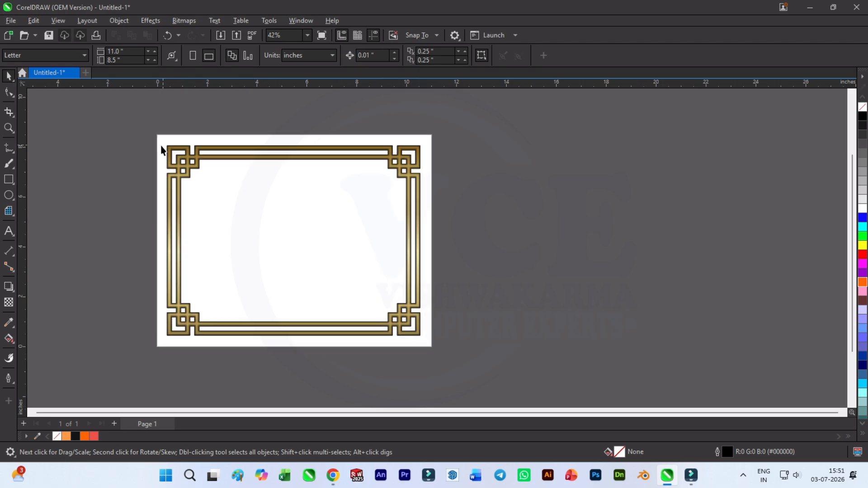
scroll(183, 169, up, 1)
scroll(177, 121, up, 2)
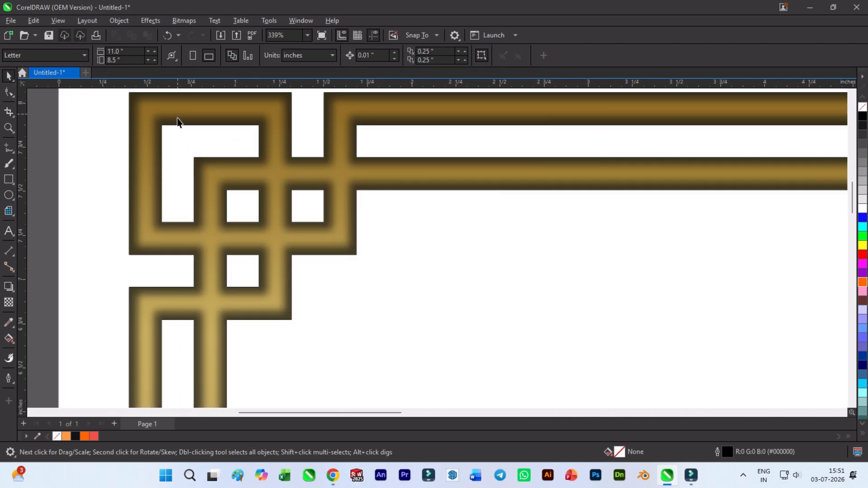